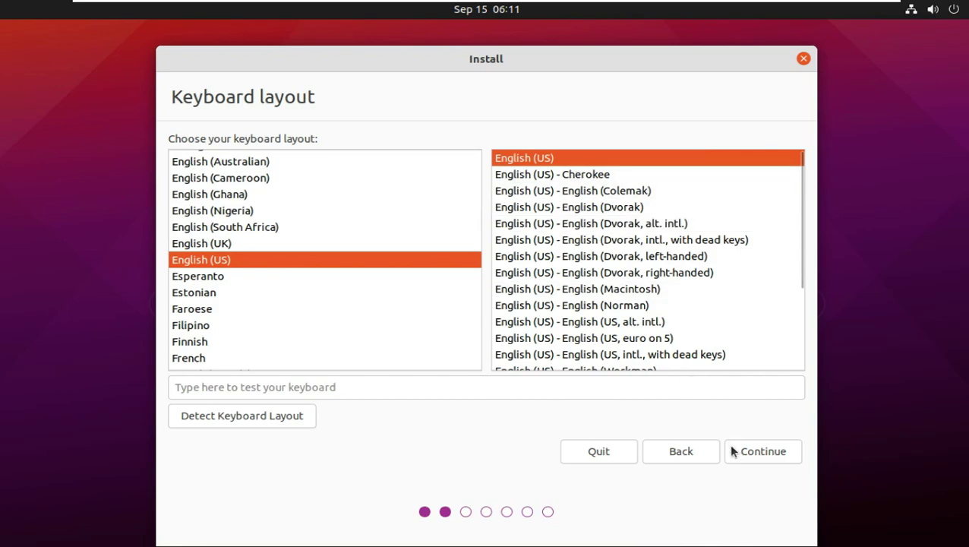
- Accept English (US) as the keyboard layout and proceed
{"action": "left_click", "coordinate": [743, 450]}
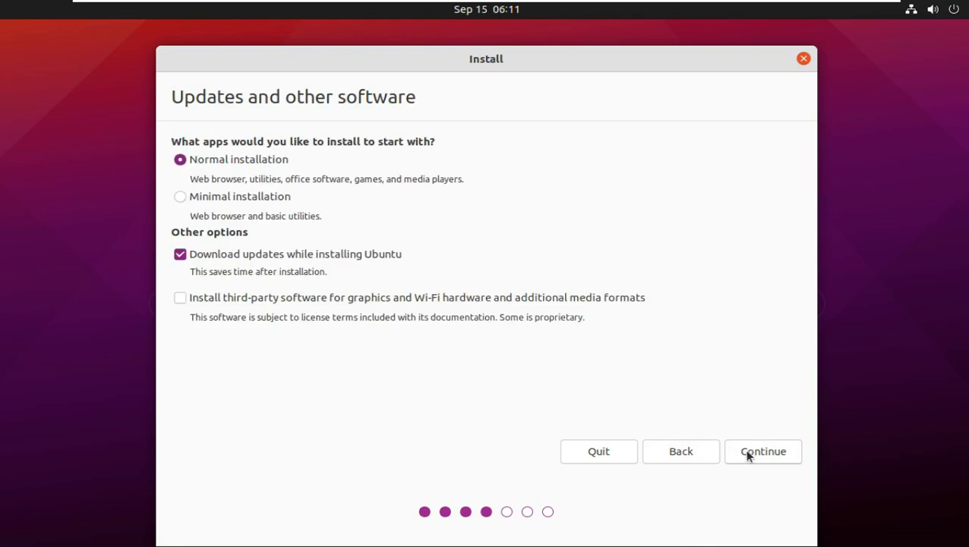
- Add third-party software to the normal installation with updates and proceed
{"action": "left_click", "coordinate": [249, 297]}
{"action": "left_click", "coordinate": [762, 447]}
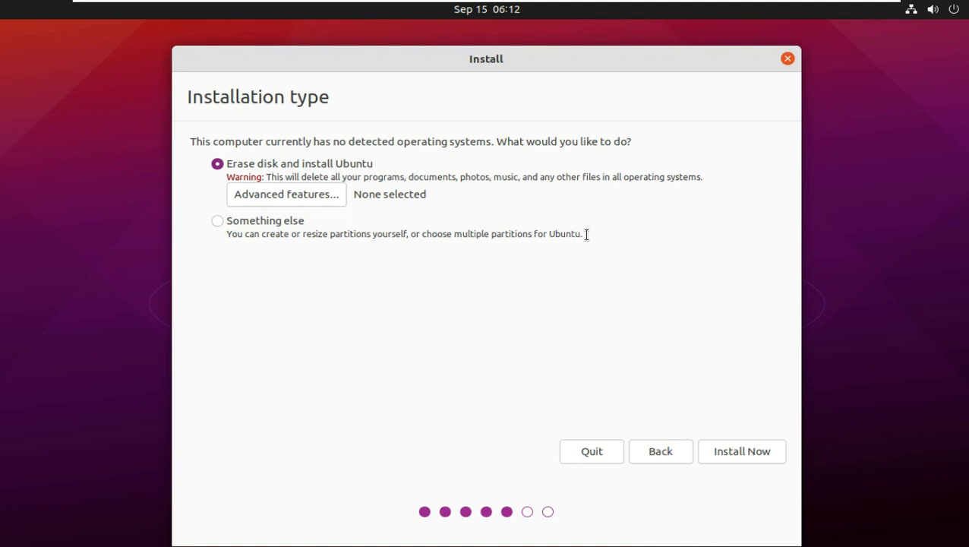
- Choose Erase disk and install Ubuntu without advanced features and confirm writing partition changes
{"action": "left_click", "coordinate": [331, 201]}
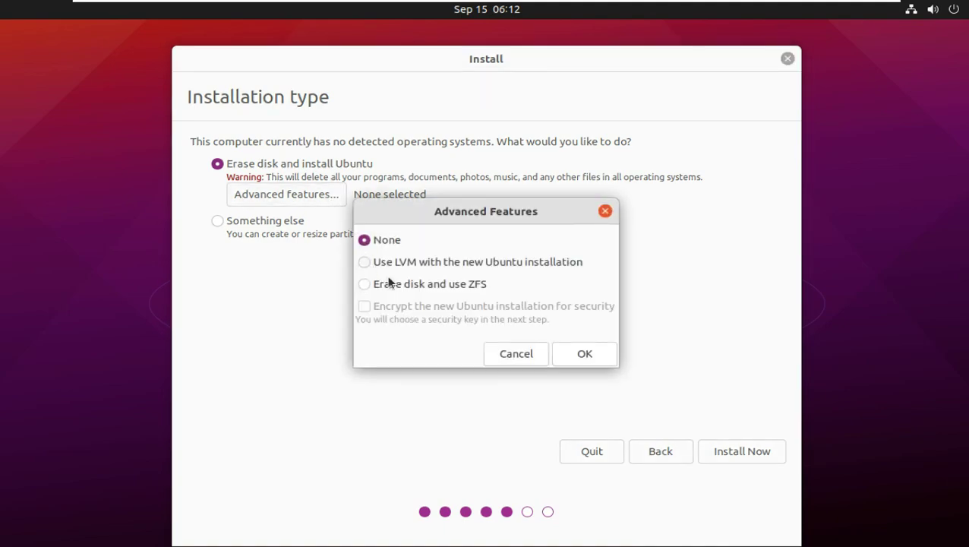
{"action": "left_click", "coordinate": [517, 356]}
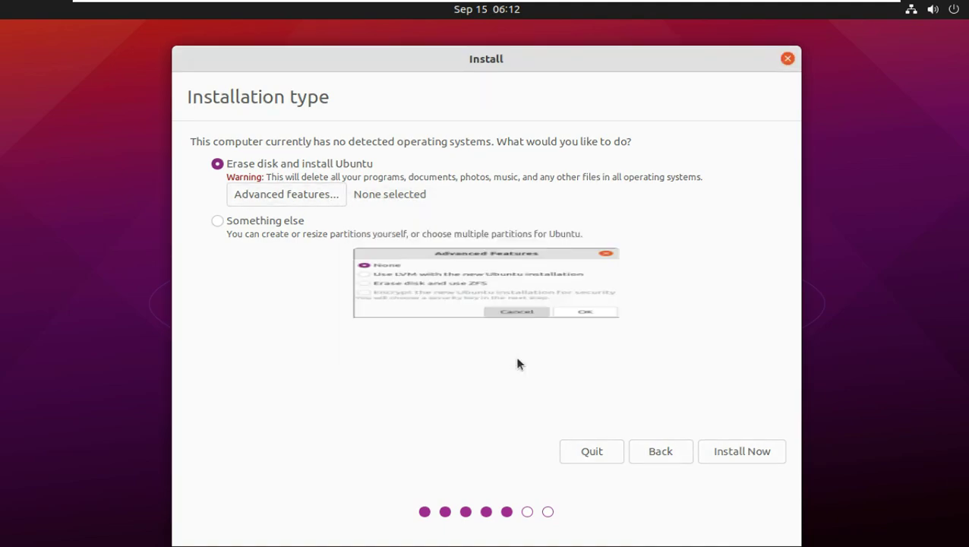
{"action": "left_click", "coordinate": [270, 226]}
{"action": "left_click", "coordinate": [277, 167]}
{"action": "left_click", "coordinate": [741, 449]}
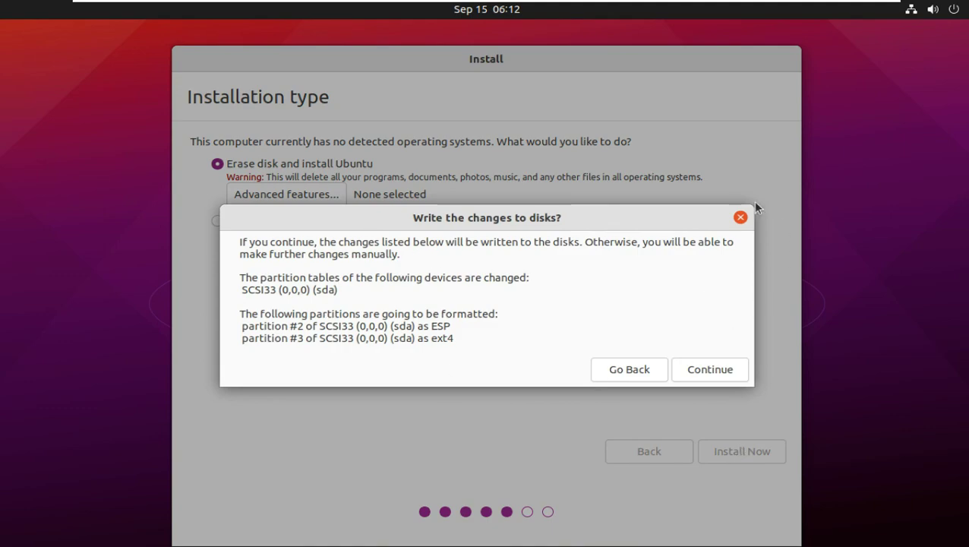
{"action": "left_click", "coordinate": [701, 363]}
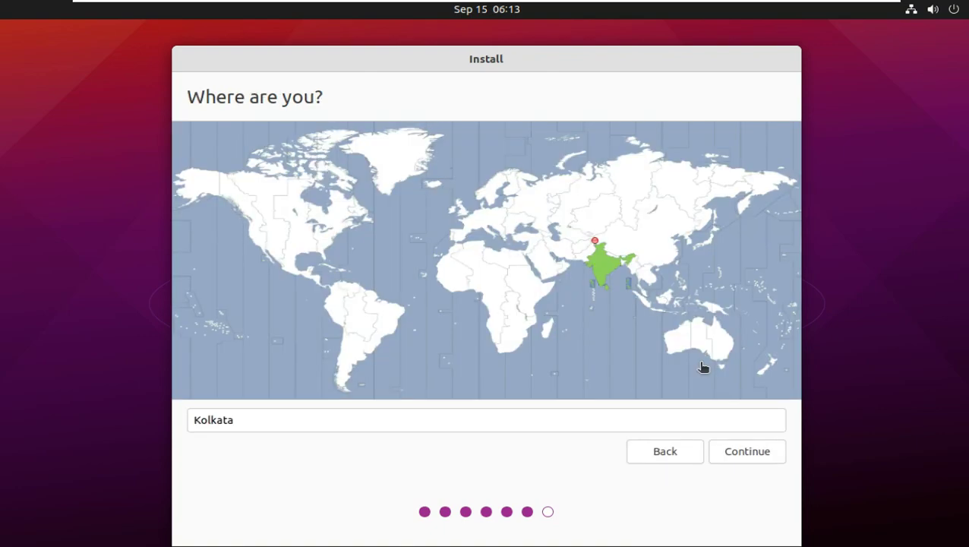
- Change the time zone from Kolkata to Los Angeles on the map and proceed
{"action": "left_click", "coordinate": [257, 240]}
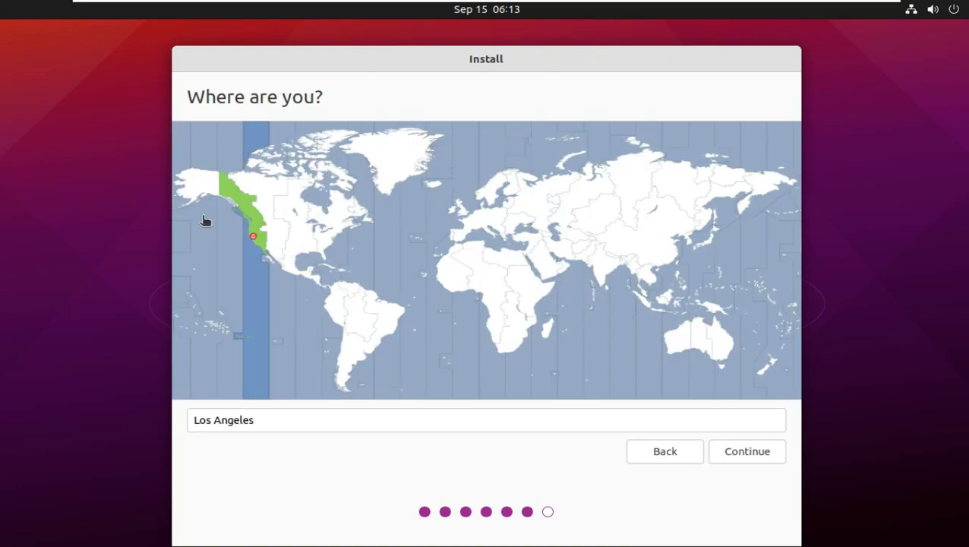
{"action": "left_click", "coordinate": [481, 274]}
{"action": "left_click", "coordinate": [292, 248]}
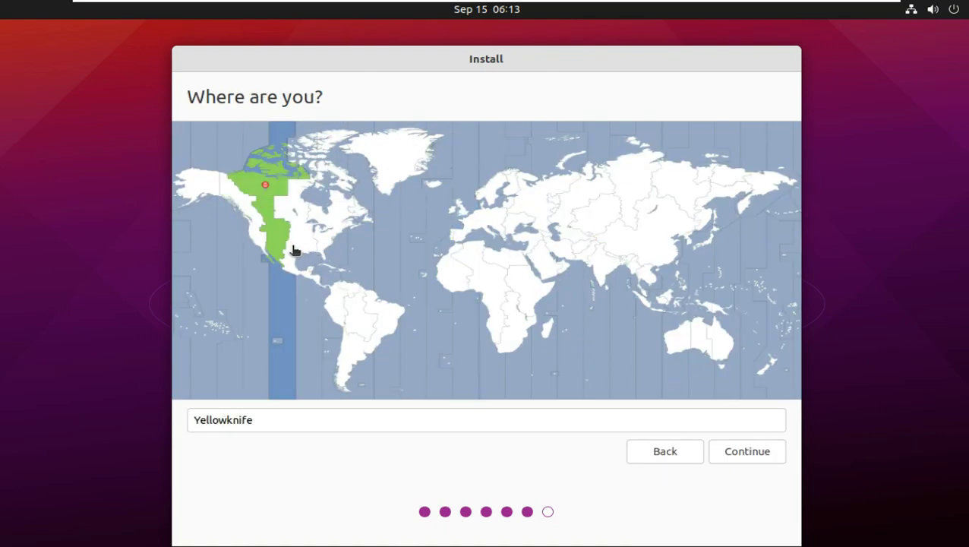
{"action": "left_click", "coordinate": [353, 199]}
{"action": "left_click", "coordinate": [256, 250]}
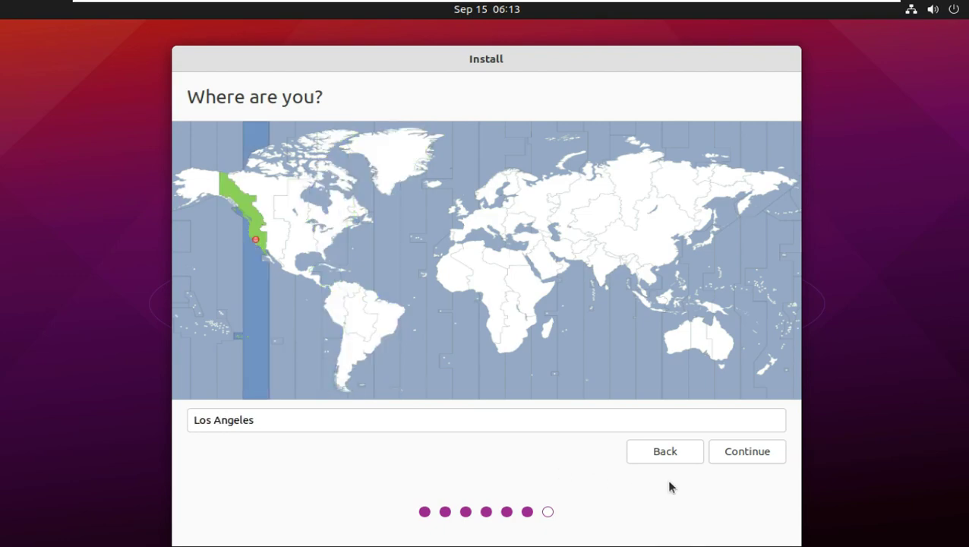
{"action": "left_click", "coordinate": [730, 450]}
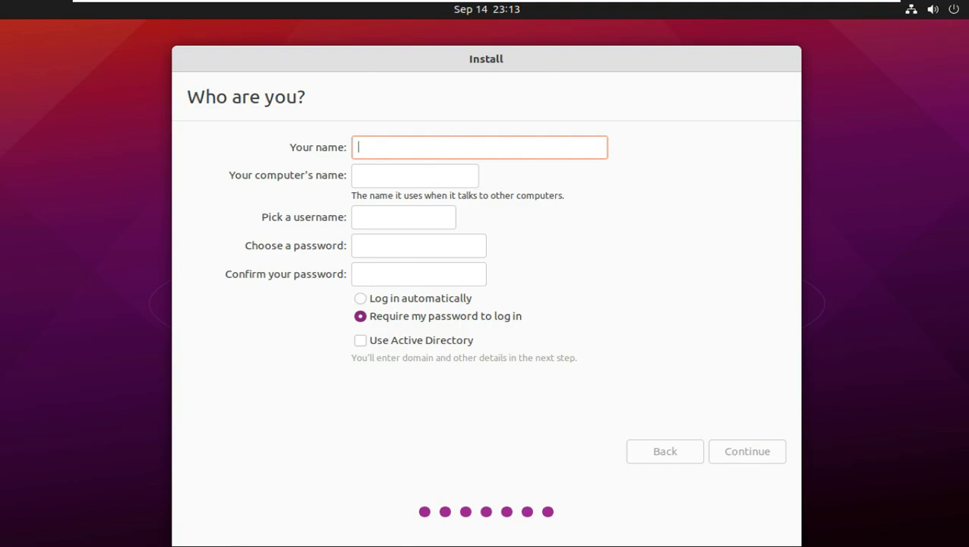
- Enter the user's name, remove the computer name suffix, and fix typos in both fields
{"action": "type", "text": "runbxing"}
{"action": "left_click_drag", "start_coordinate": [401, 175], "coordinate": [573, 207]}
{"action": "key", "text": "BackSpace"}
{"action": "left_click", "coordinate": [380, 147]}
{"action": "type", "text": "o"}
{"action": "left_click", "coordinate": [381, 176]}
{"action": "type", "text": "o"}
{"action": "key", "text": "BackSpace"}
{"action": "type", "text": "b"}
- Enter and confirm the account password, choose automatic login, and start installing
{"action": "left_click", "coordinate": [421, 244]}
{"action": "type", "text": "12345"}
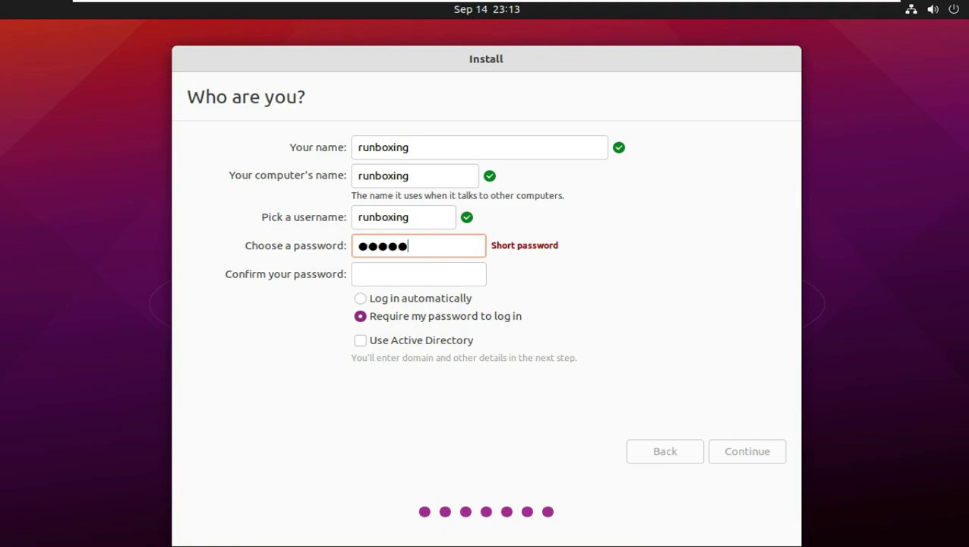
{"action": "left_click", "coordinate": [410, 268]}
{"action": "type", "text": "12345"}
{"action": "left_click", "coordinate": [388, 299]}
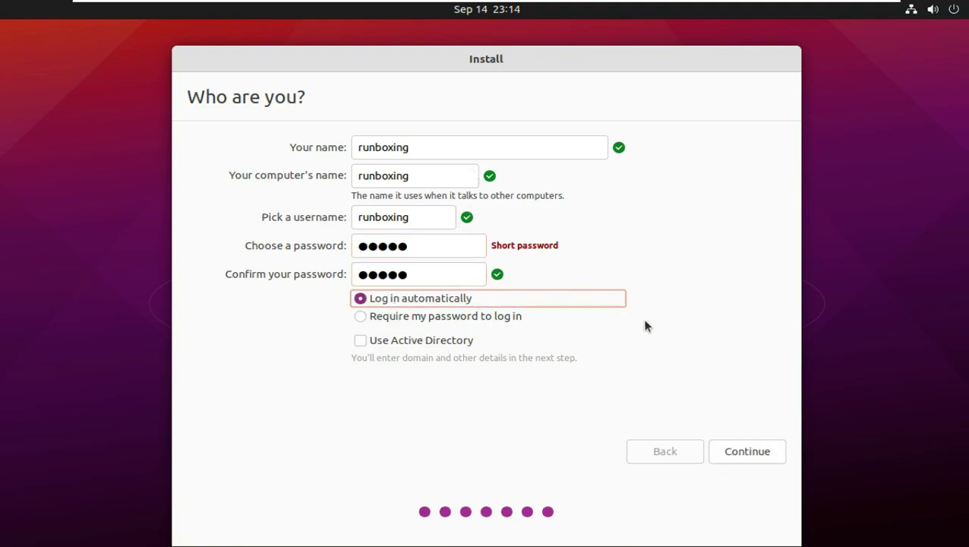
{"action": "left_click", "coordinate": [757, 446]}
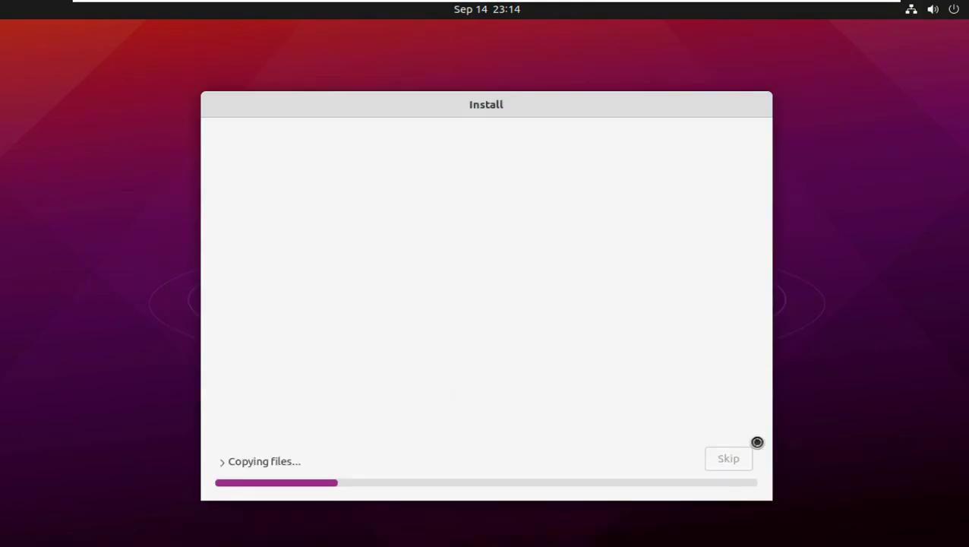
- Expand the Copying files section to show the detailed installation log
{"action": "left_click", "coordinate": [258, 461]}
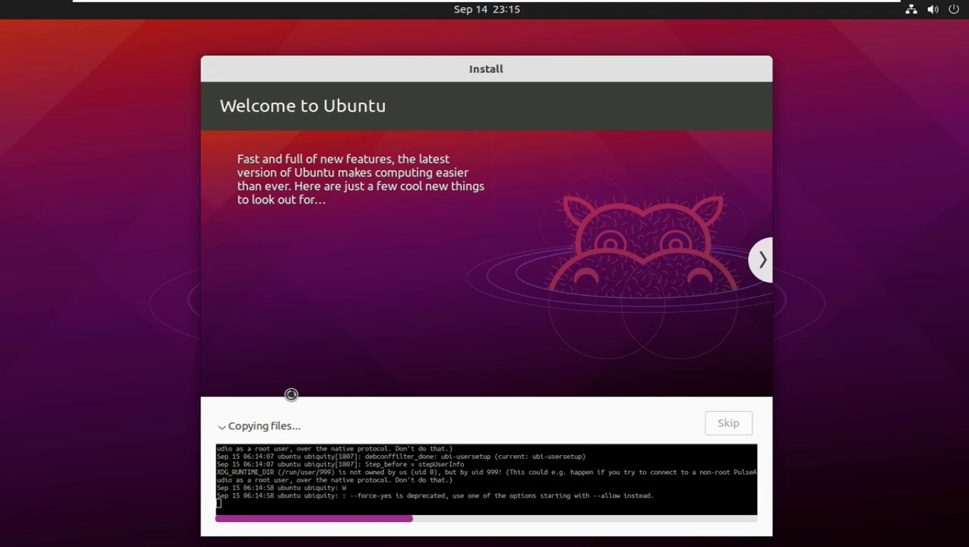